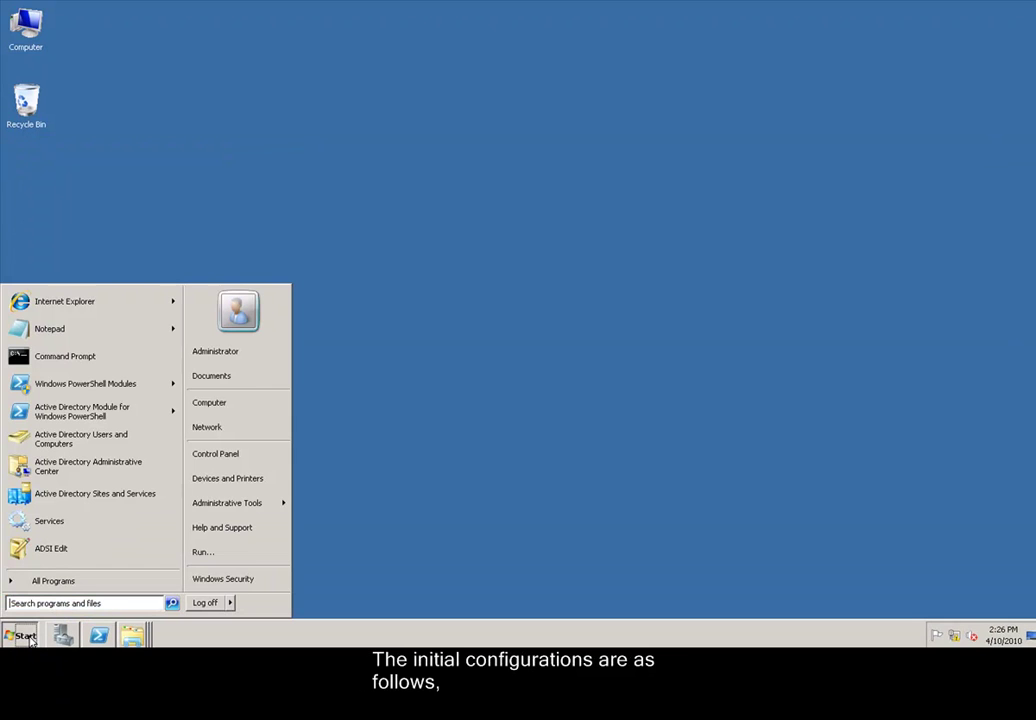
Set the Net.Tcp Port Sharing Service startup type to Automatic and start the service.
mouse_move(227, 502)
left_click(370, 395)
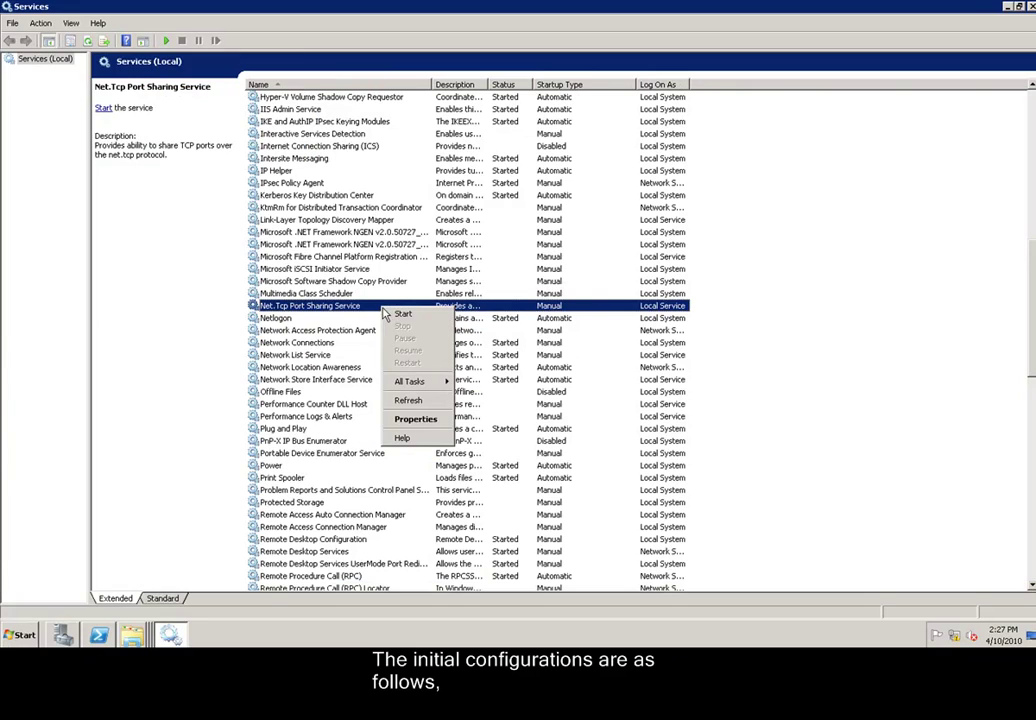
left_click(415, 419)
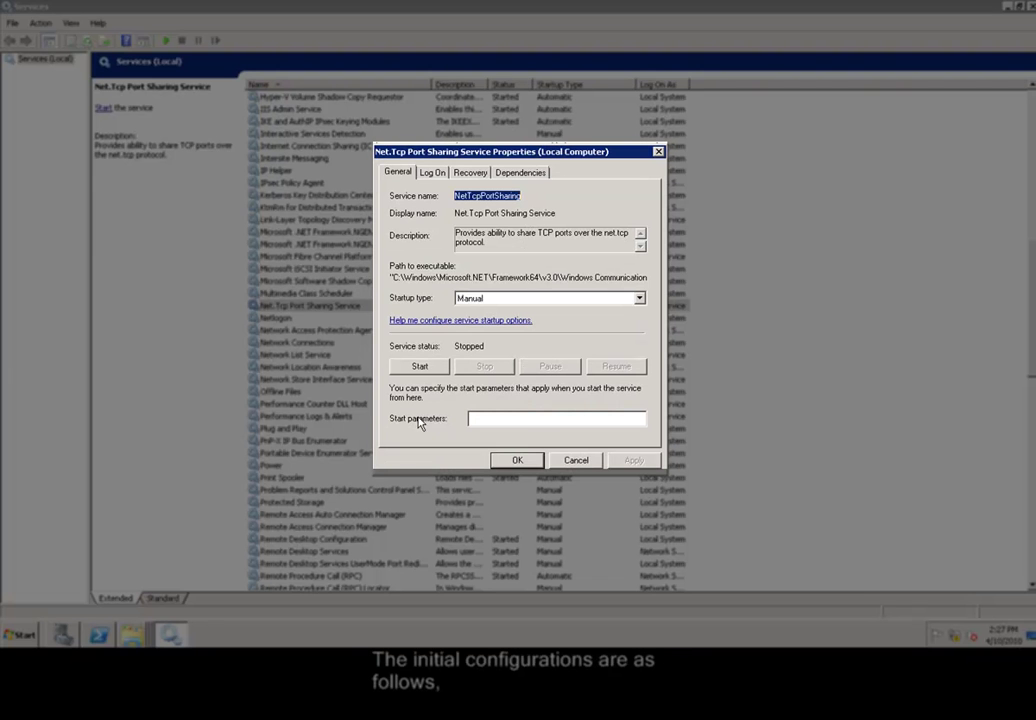
left_click(639, 301)
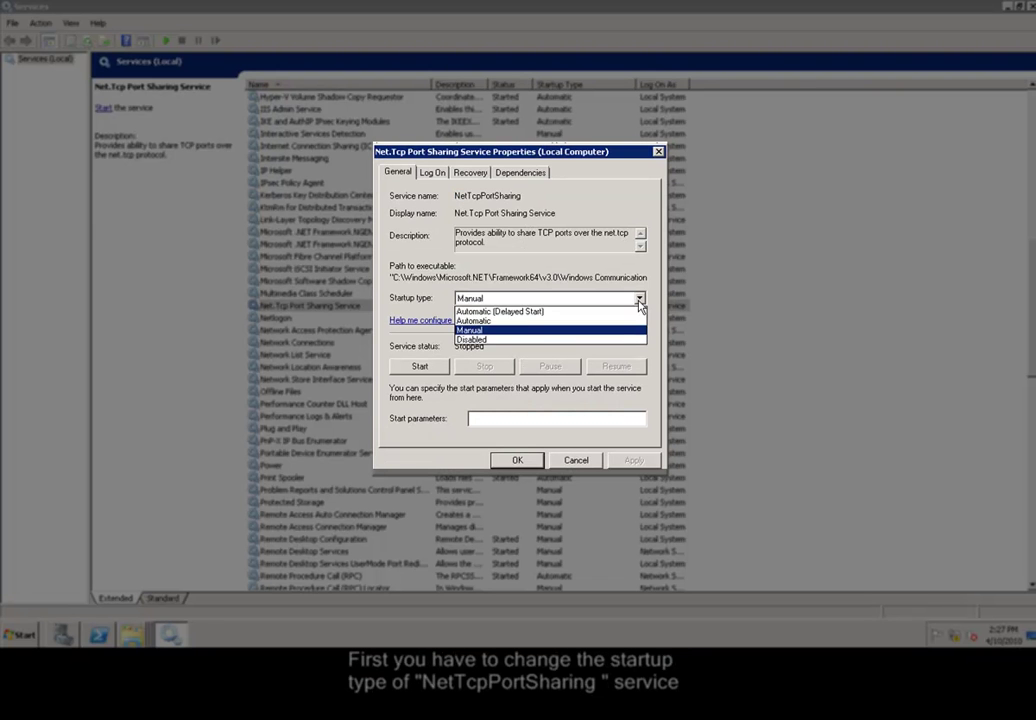
left_click(540, 323)
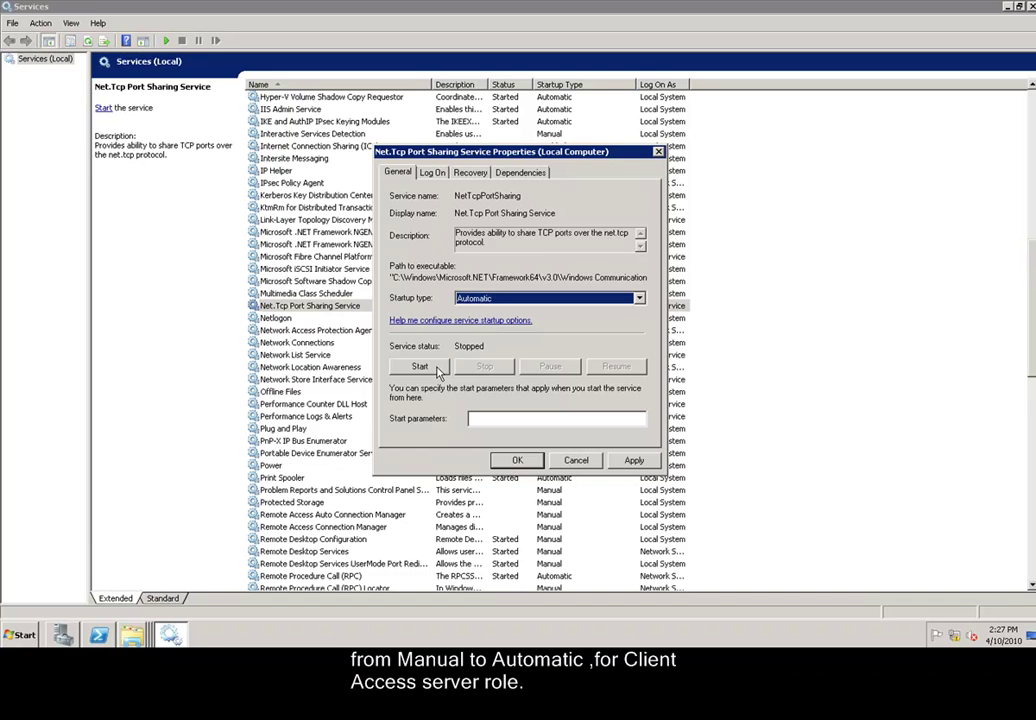
left_click(436, 369)
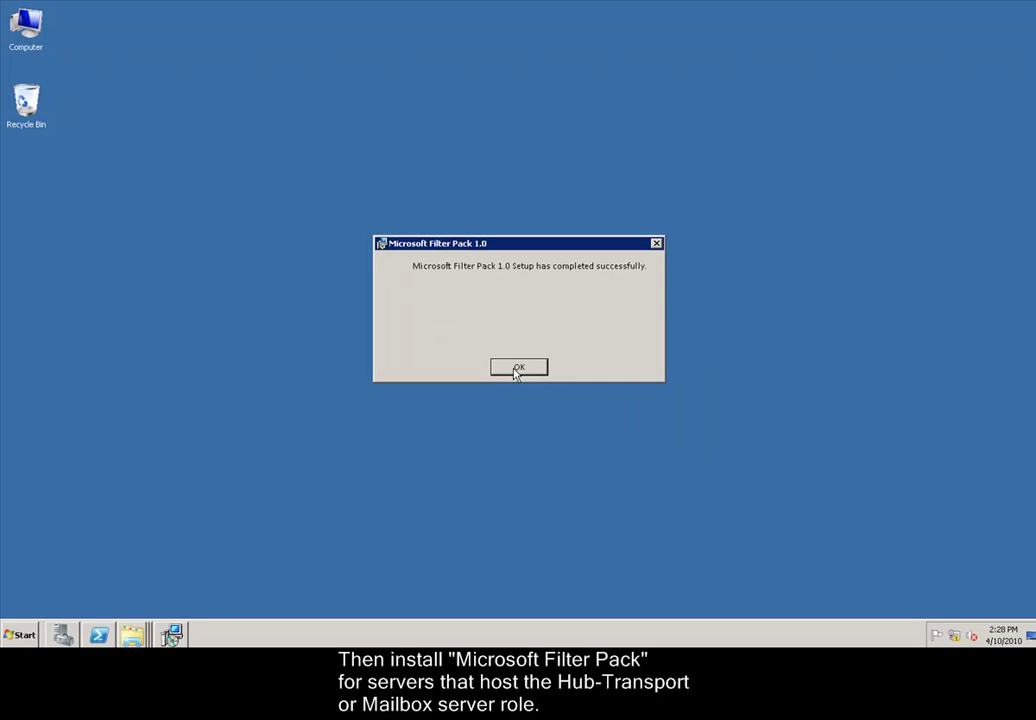
Dismiss the Filter Pack 1.0 completion message and refresh the desktop.
left_click(519, 367)
right_click(394, 371)
right_click(388, 397)
left_click(410, 429)
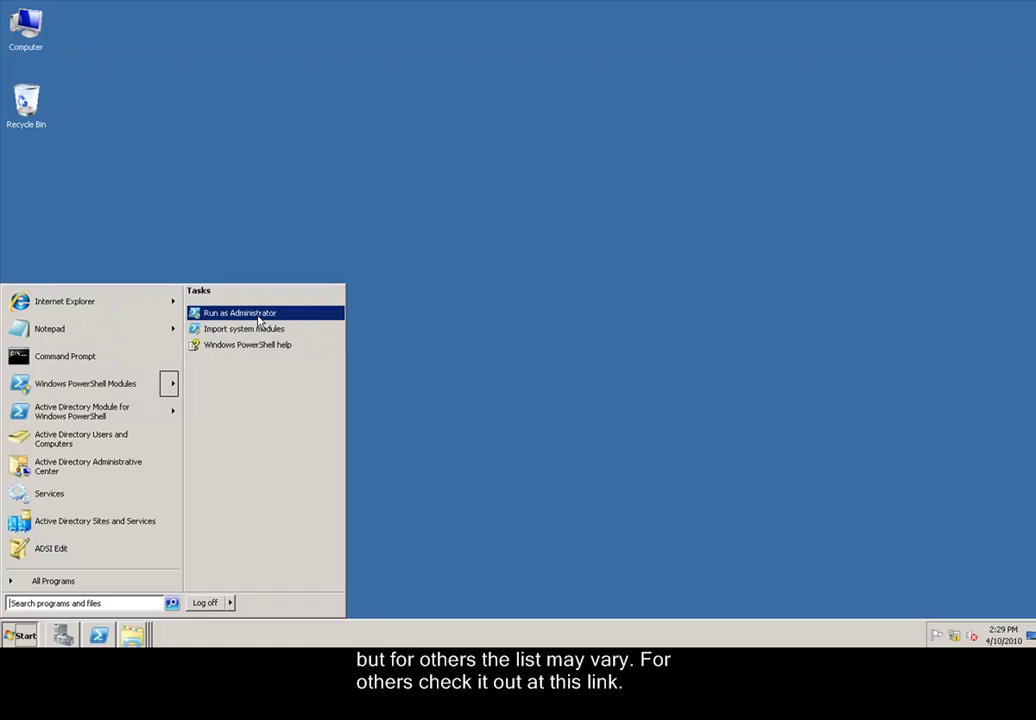
Open PowerShell Modules as administrator, go to C:\, clear the screen and import ServerManager.
left_click(259, 311)
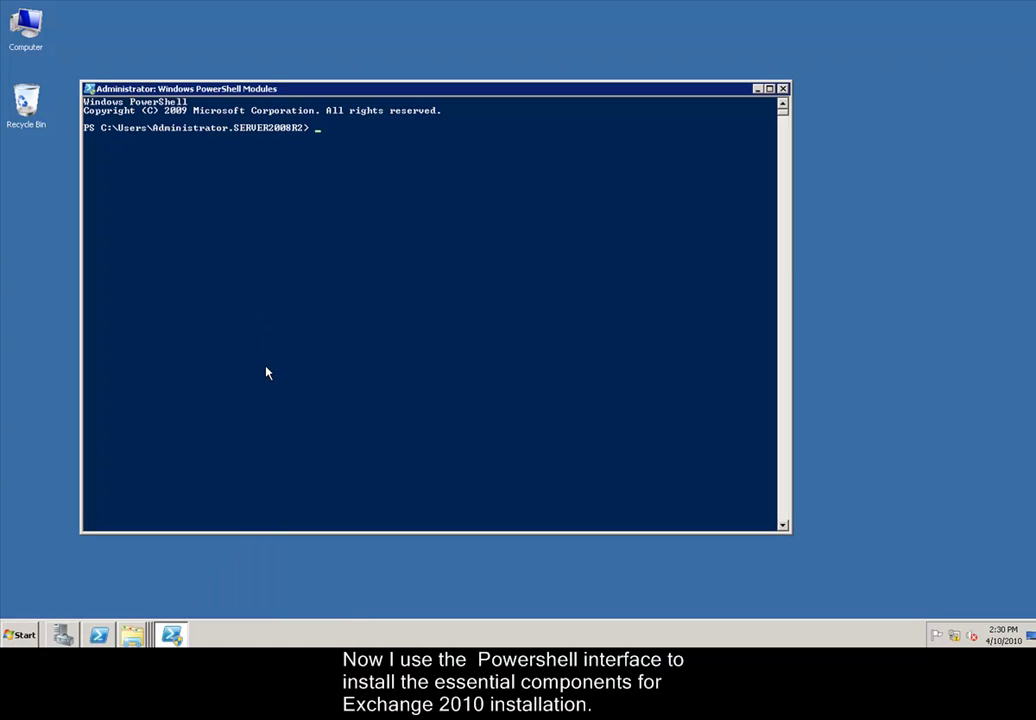
type("cd\\")
key("Return")
type("cls")
key("Return")
type("Import-Module ServerMan")
type("ager")
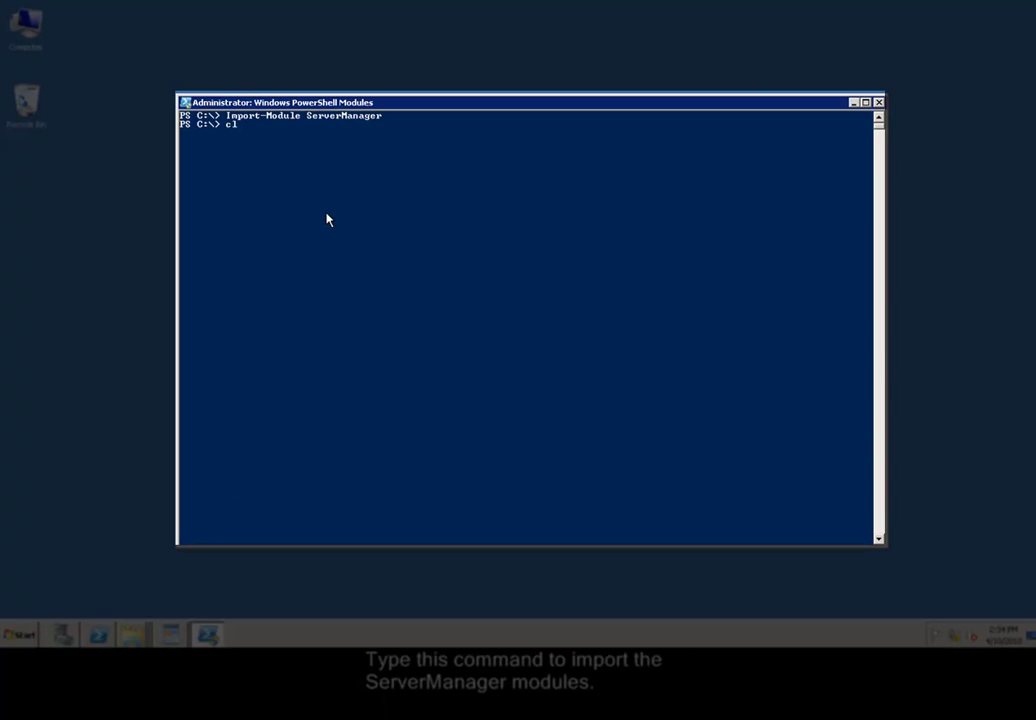
type("s")
key("Return")
Run Add-WindowsFeature for NET-Framework, RSAT-ADDS, Web-Server, Web-Basic-Auth and Web-Windows-Auth.
type("Add")
type("-WindowsFeature NET-Framework,RSAT-ADDS,Web-Server , Web-Basic-Auth,Web-Windows-Auth,Web-Metabase,Web-Net-Ext , Web-Lgcy-Mgmt-Console,WAS-Process-Model,RSAT-Web-Server , Web-ISAPI-Ext,Web-Digest-Auth,Web-Dyn-Compression, NET-HTTP-Activation,RPC-Over-HTTP-Proxy -Restart")
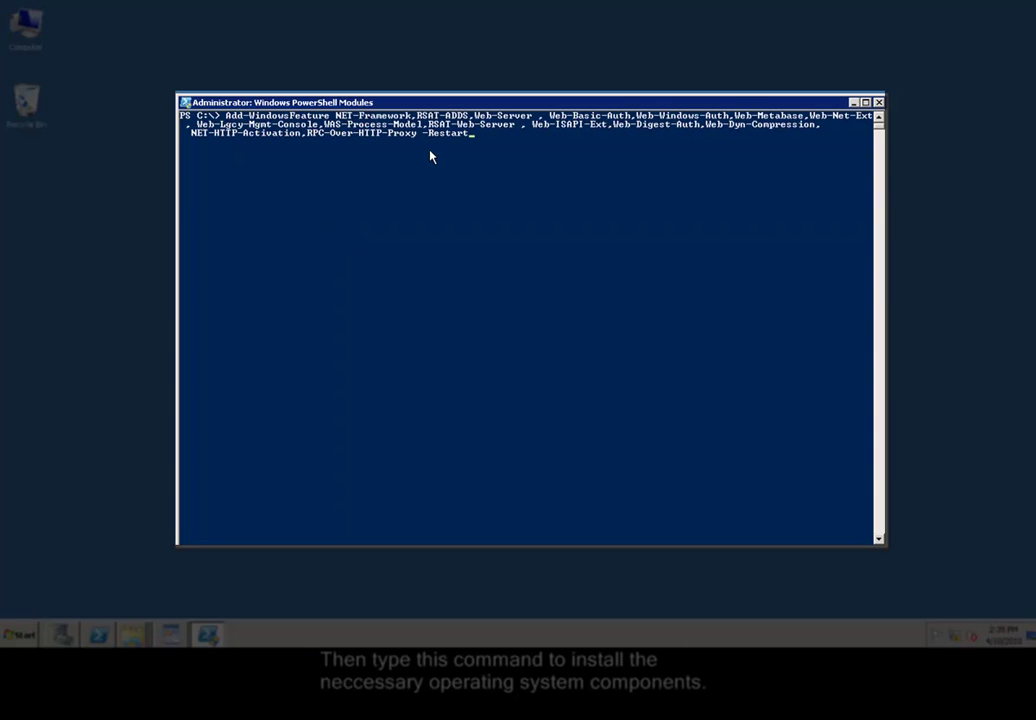
key("Return")
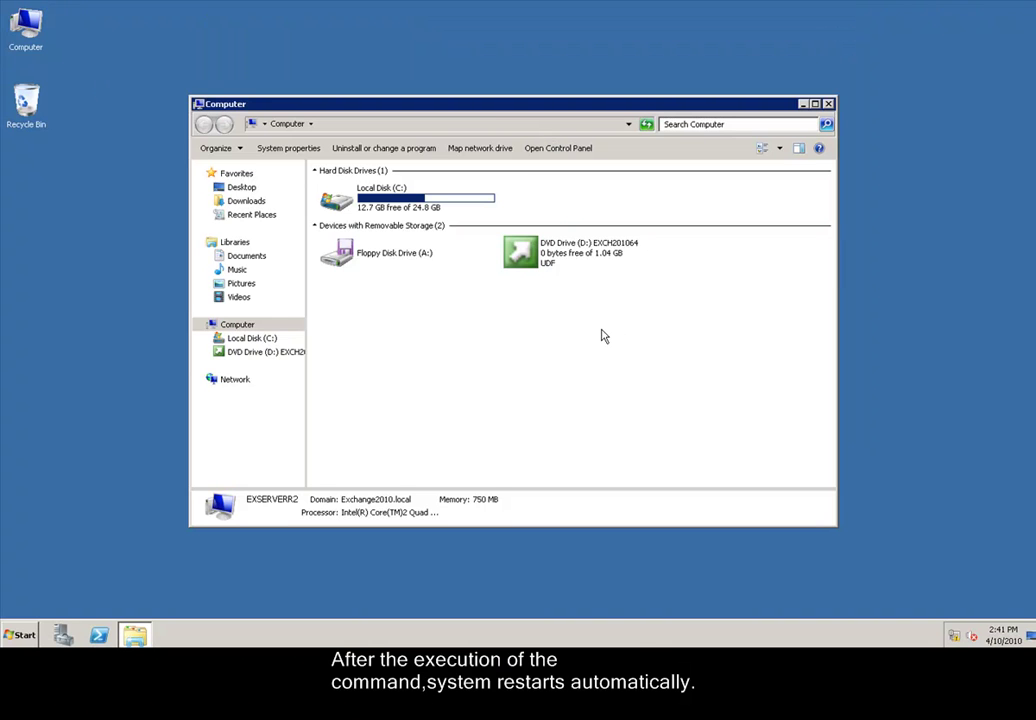
Launch the Exchange installer from DVD Drive (D:) and expand the Step 3 language options.
right_click(604, 333)
left_click(640, 367)
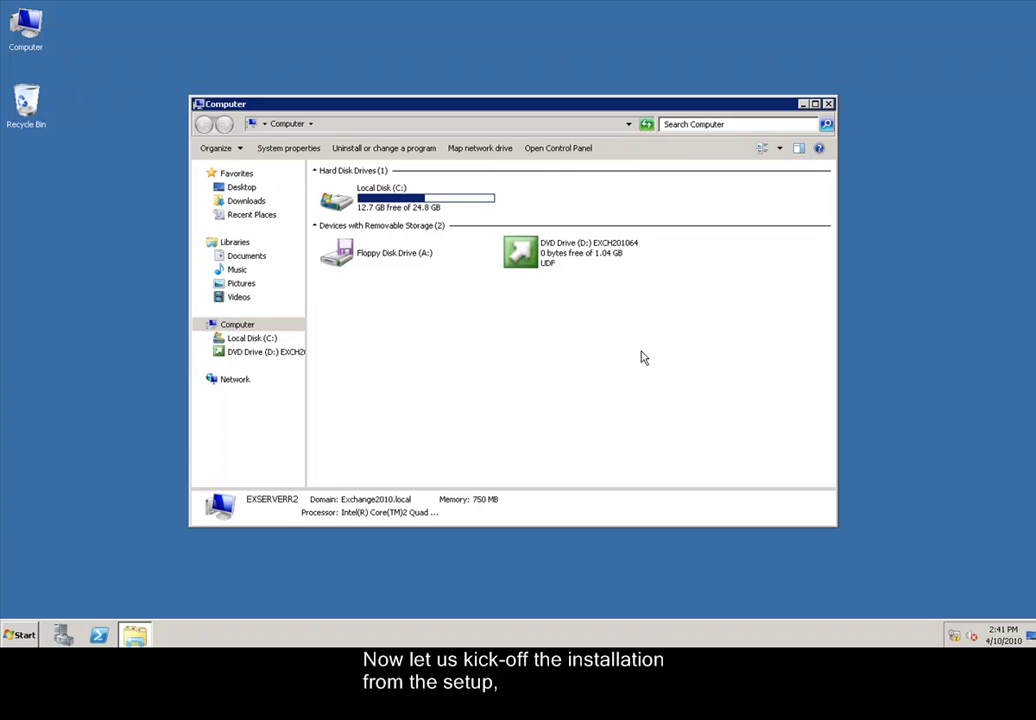
double_click(529, 261)
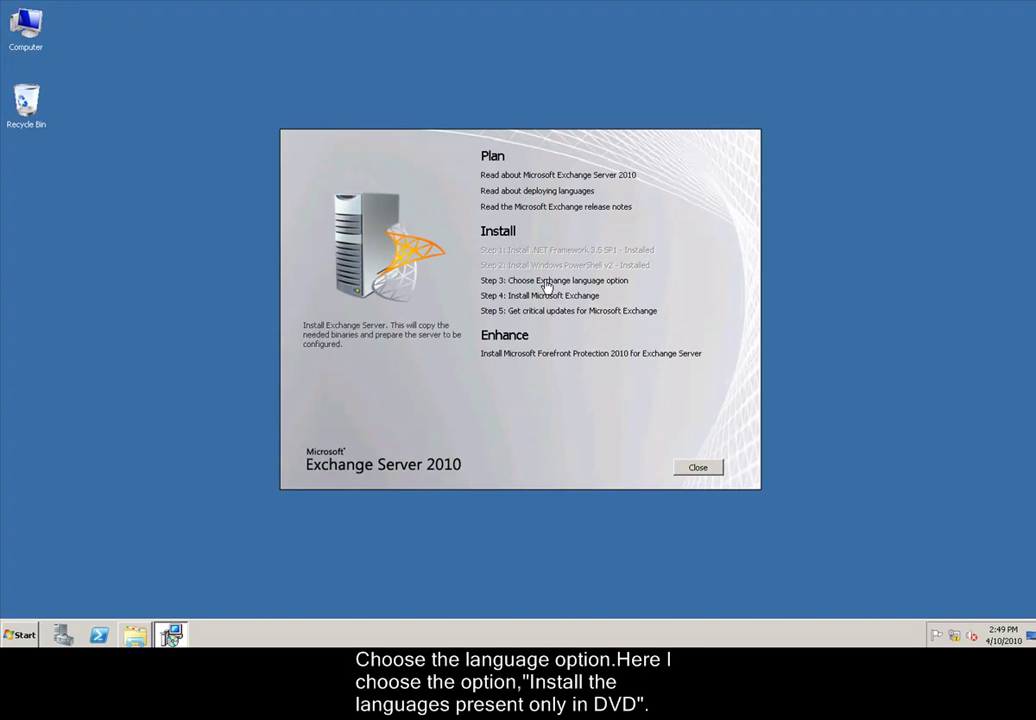
left_click(546, 283)
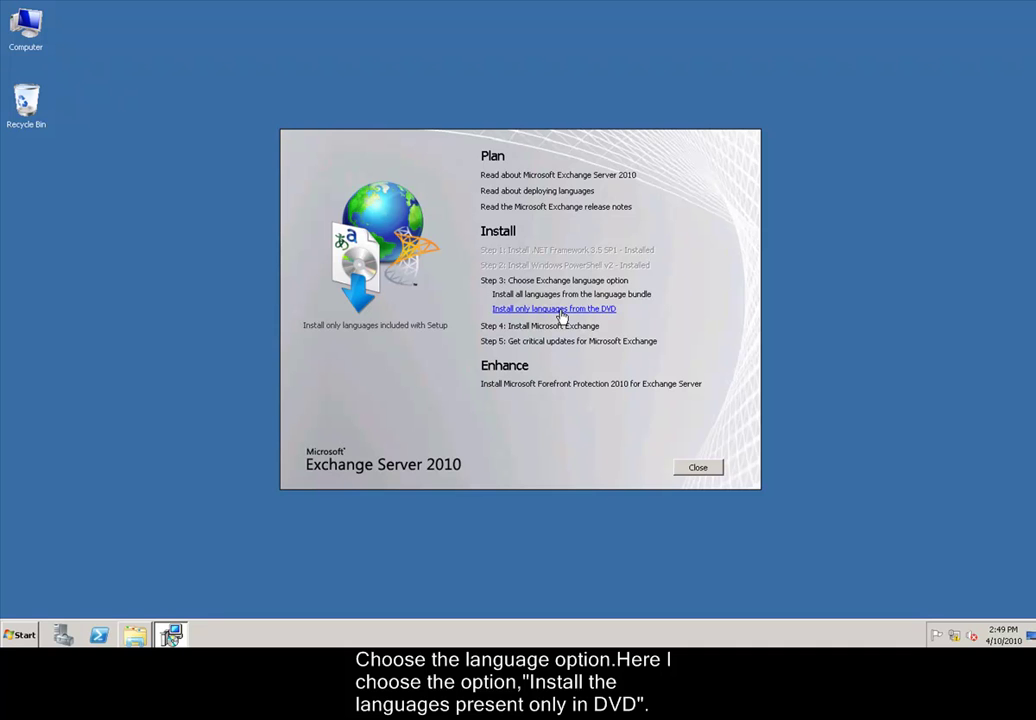
Install only DVD languages, accept the license, and choose Custom Exchange Server Installation.
left_click(560, 312)
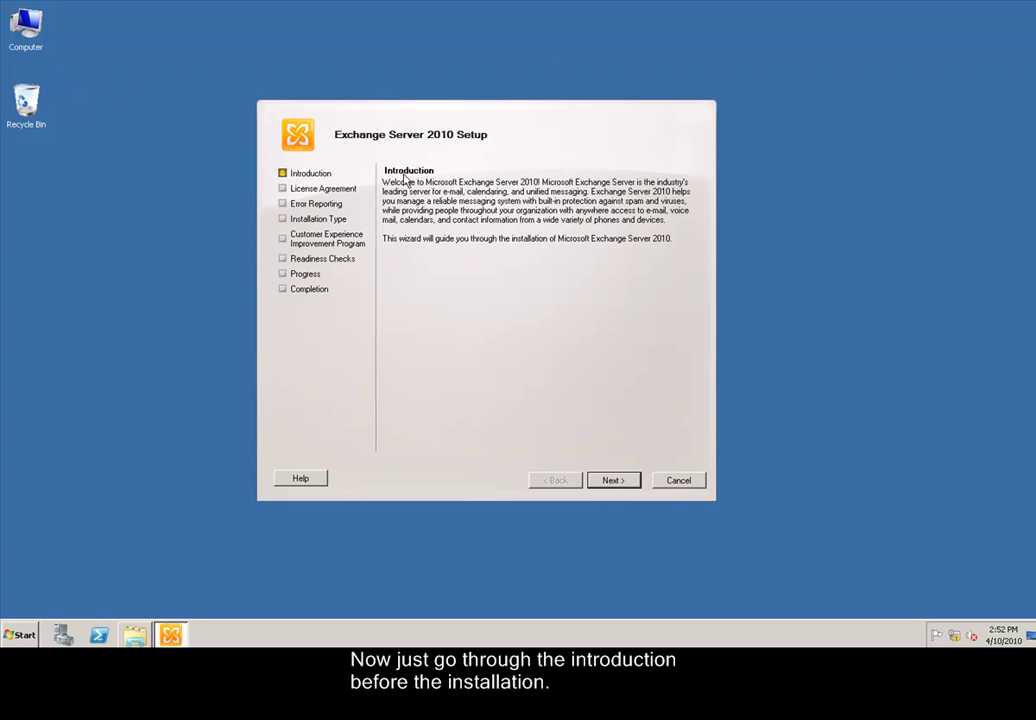
left_click(616, 481)
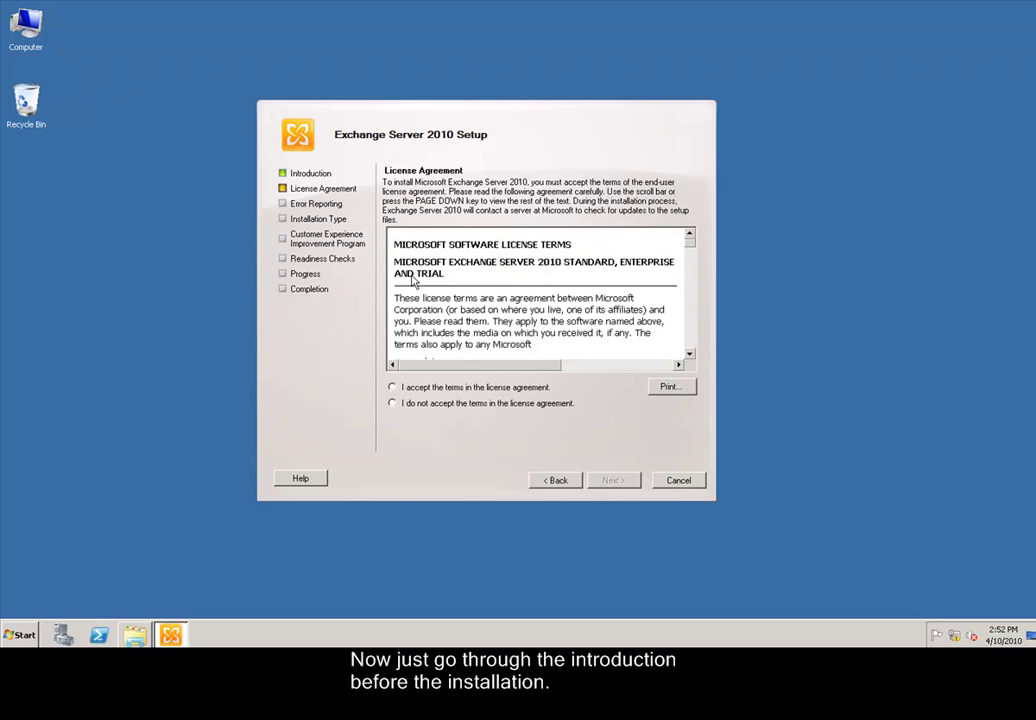
left_click(392, 388)
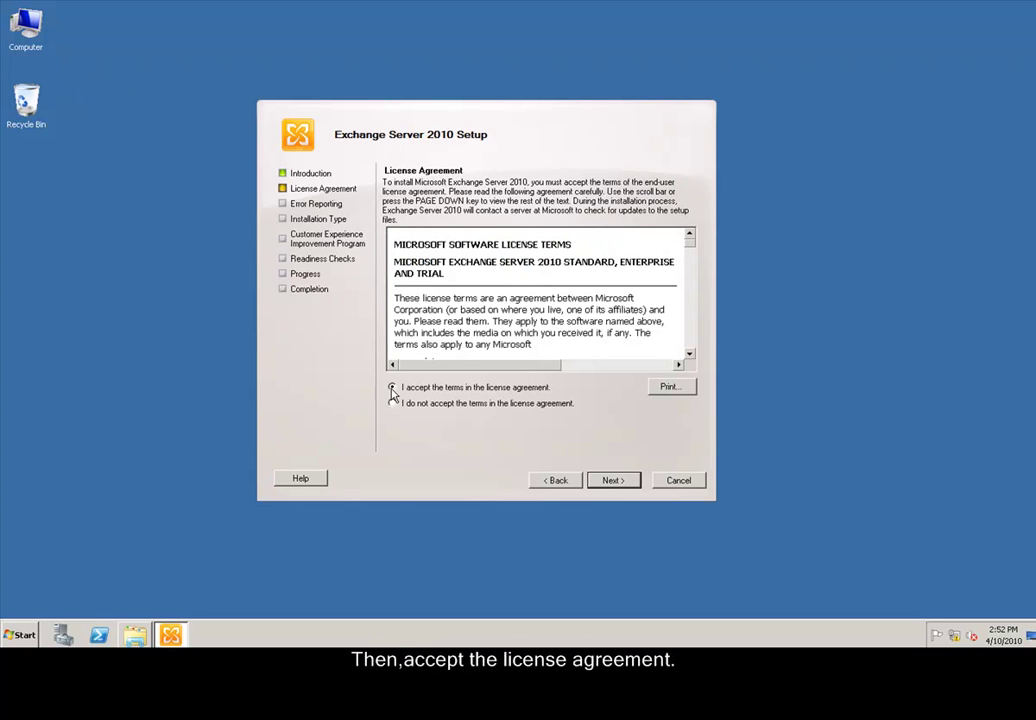
left_click(617, 481)
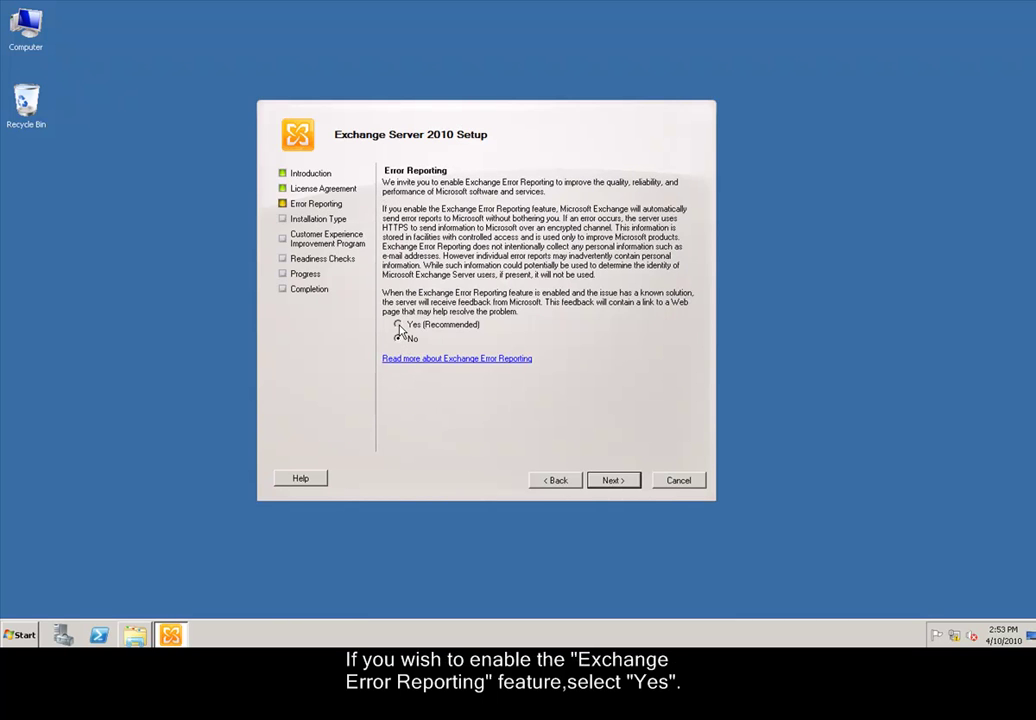
left_click(617, 481)
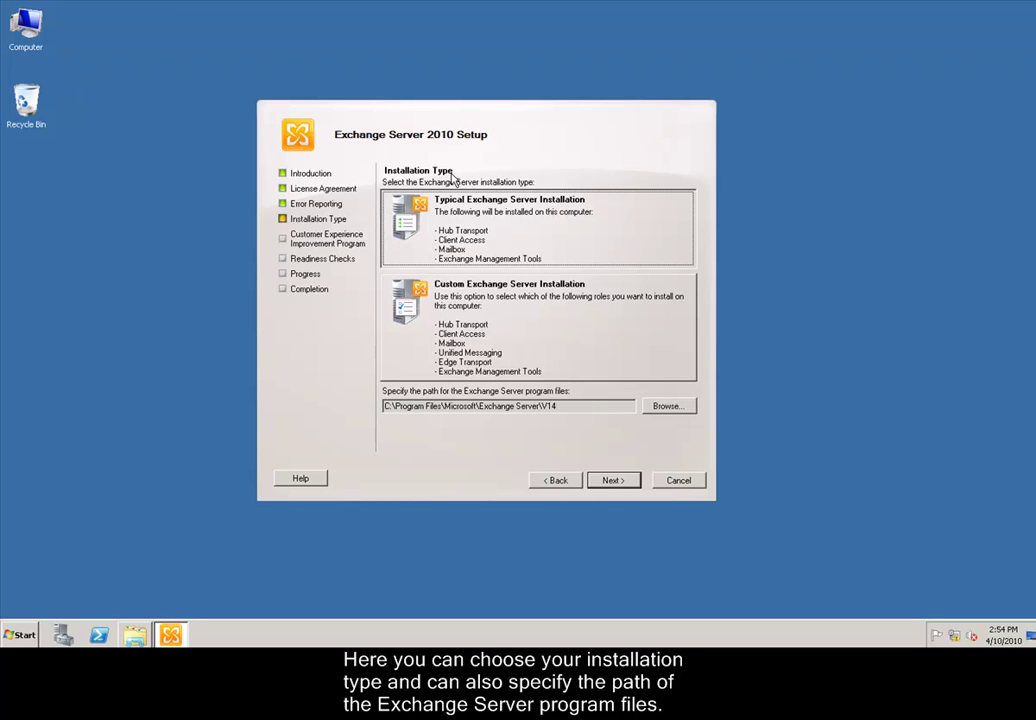
left_click(465, 340)
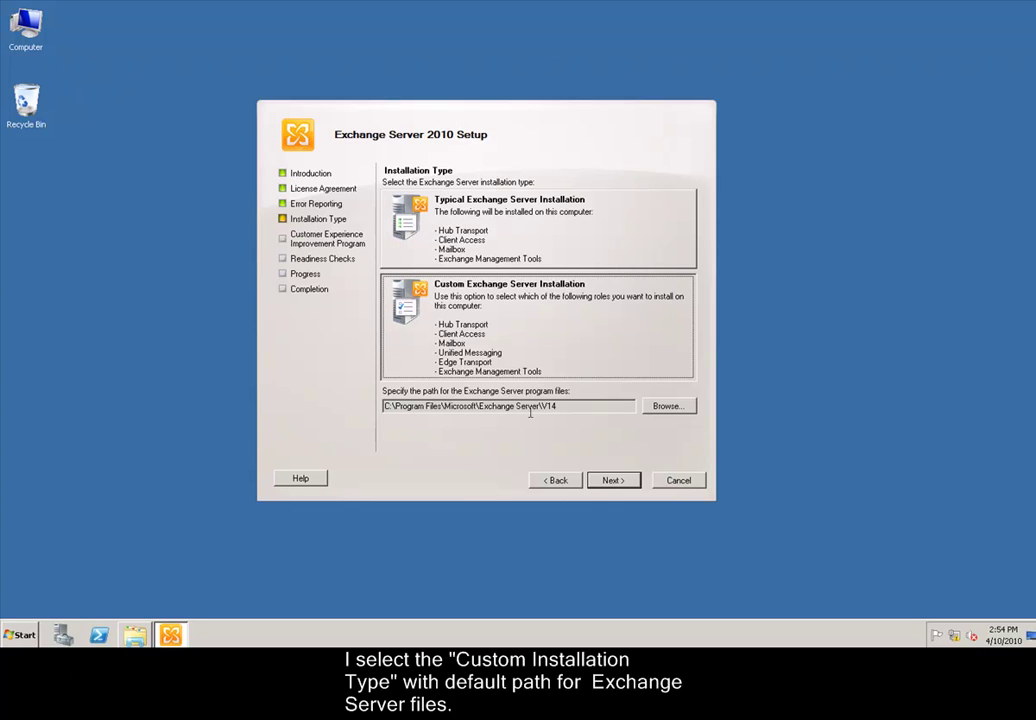
Tick the Mailbox, Client Access and Hub Transport roles and proceed to the organization page.
left_click(620, 482)
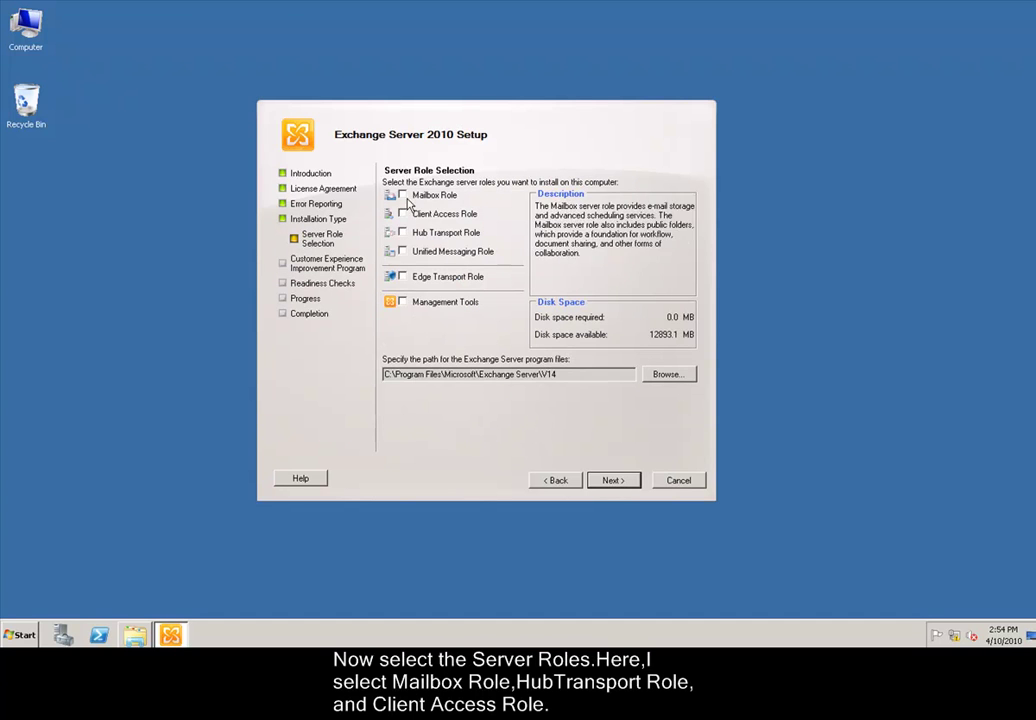
left_click(403, 196)
left_click(403, 214)
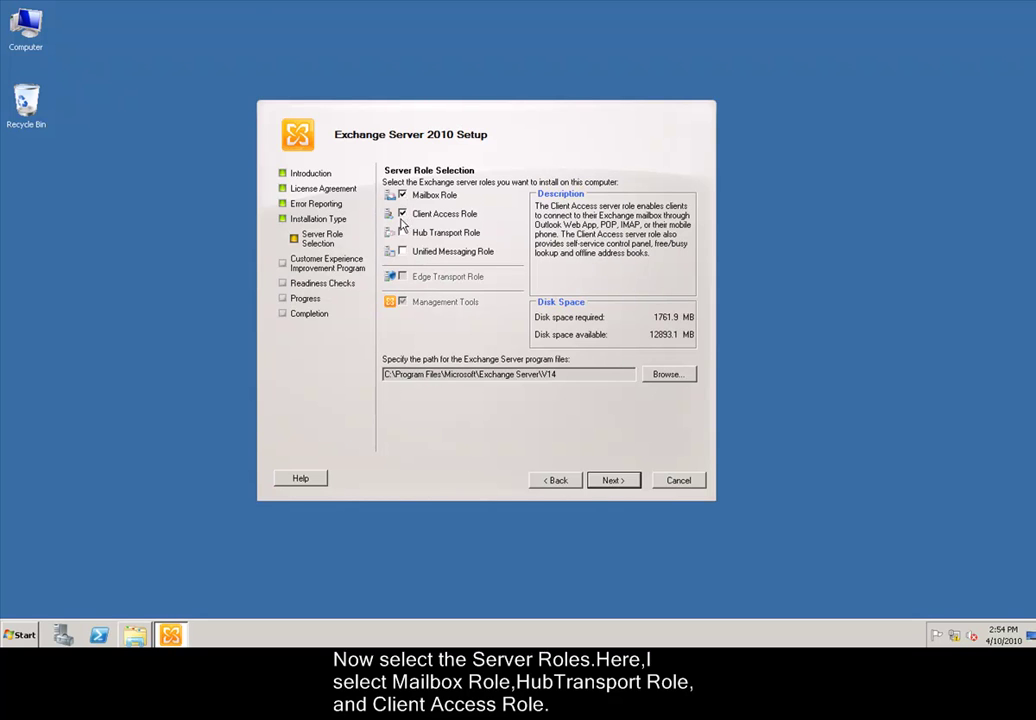
left_click(403, 234)
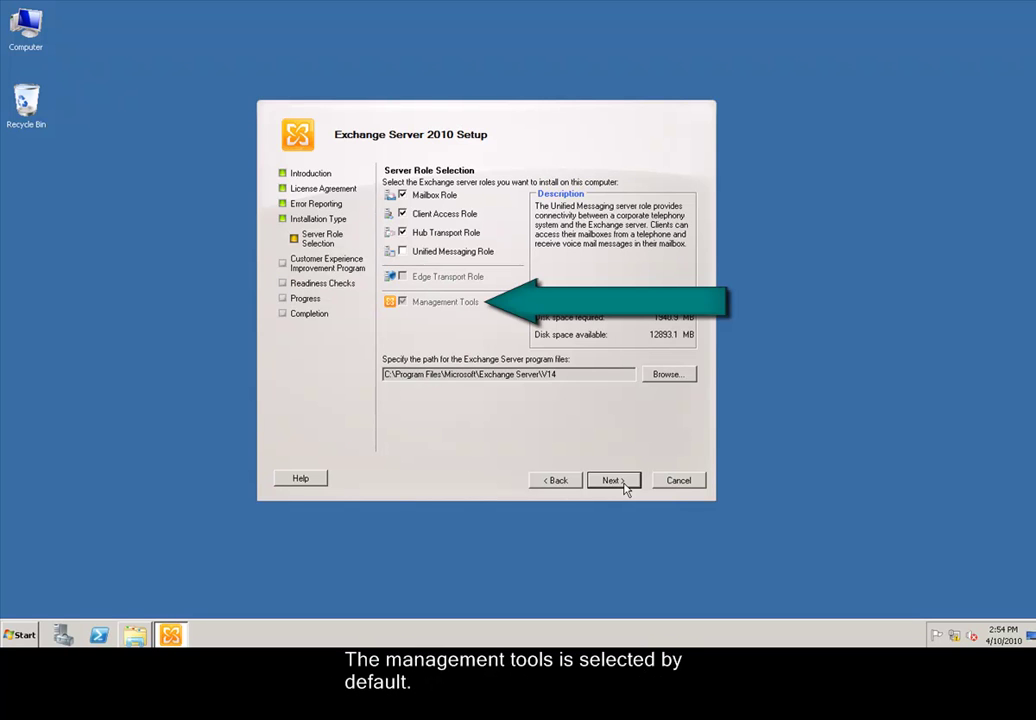
left_click(613, 480)
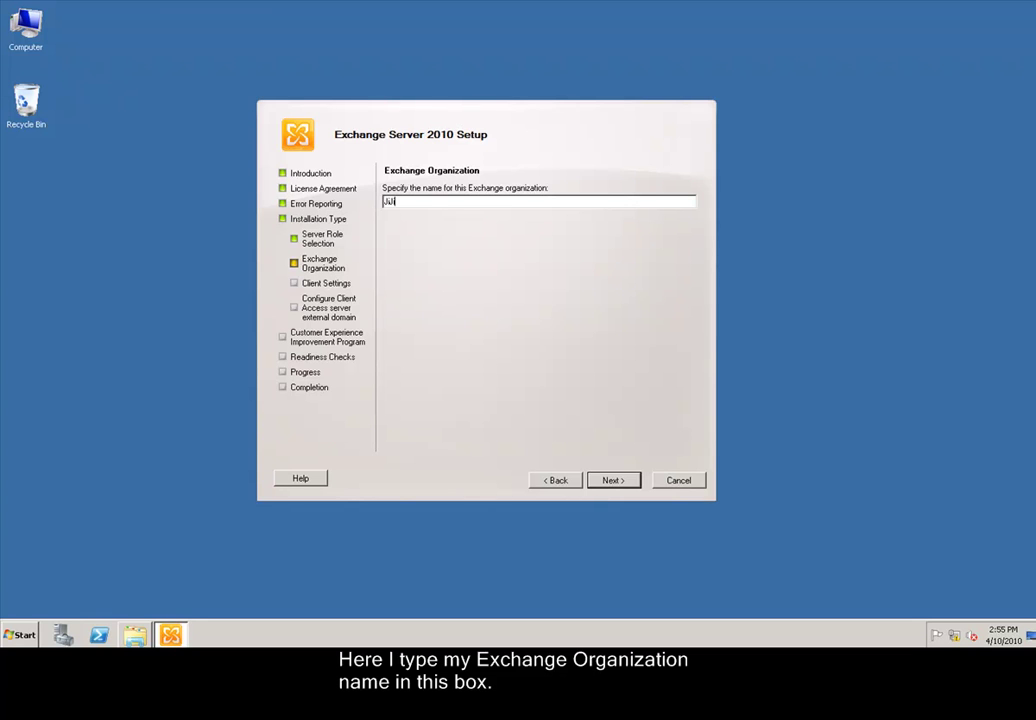
Name the organization 'TechnologiesExchange2010' and declare no Outlook 2003 clients.
type("TechnologiesExchange2010")
left_click(613, 480)
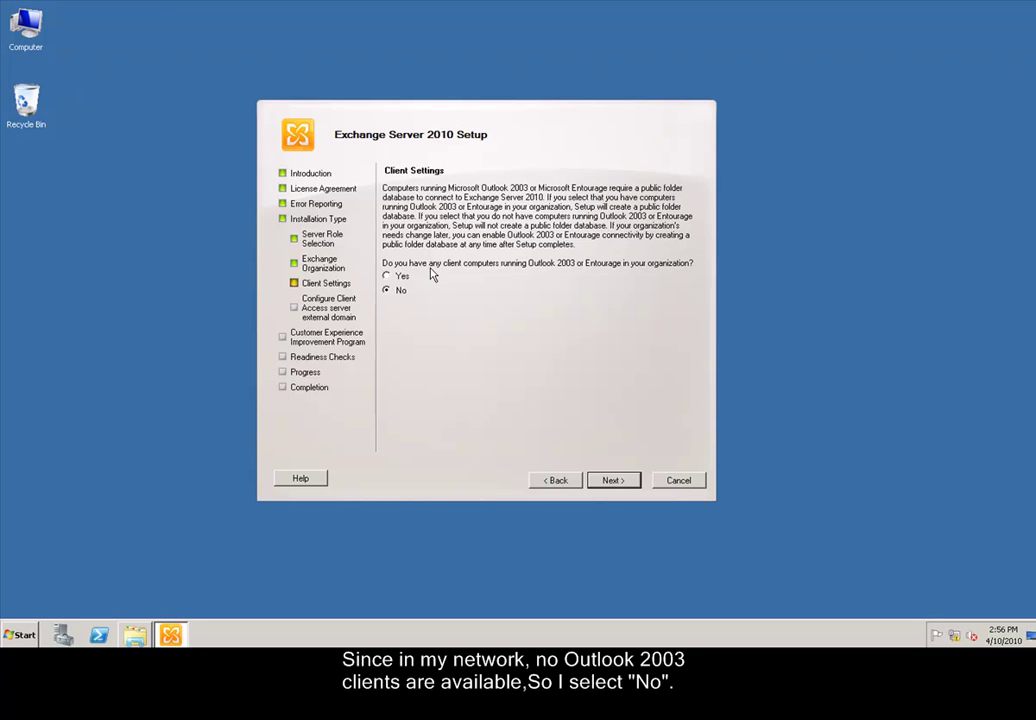
left_click(387, 291)
left_click(613, 480)
Make Client Access Internet-facing with external domain exserver2.exchange2010.local.
left_click(388, 220)
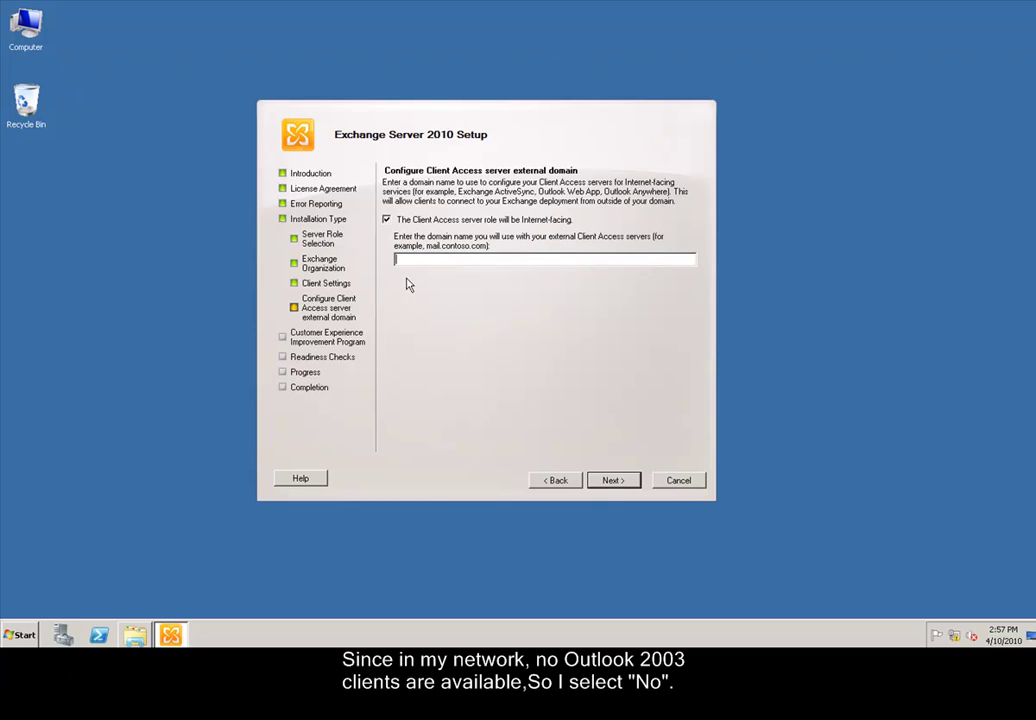
type("exser")
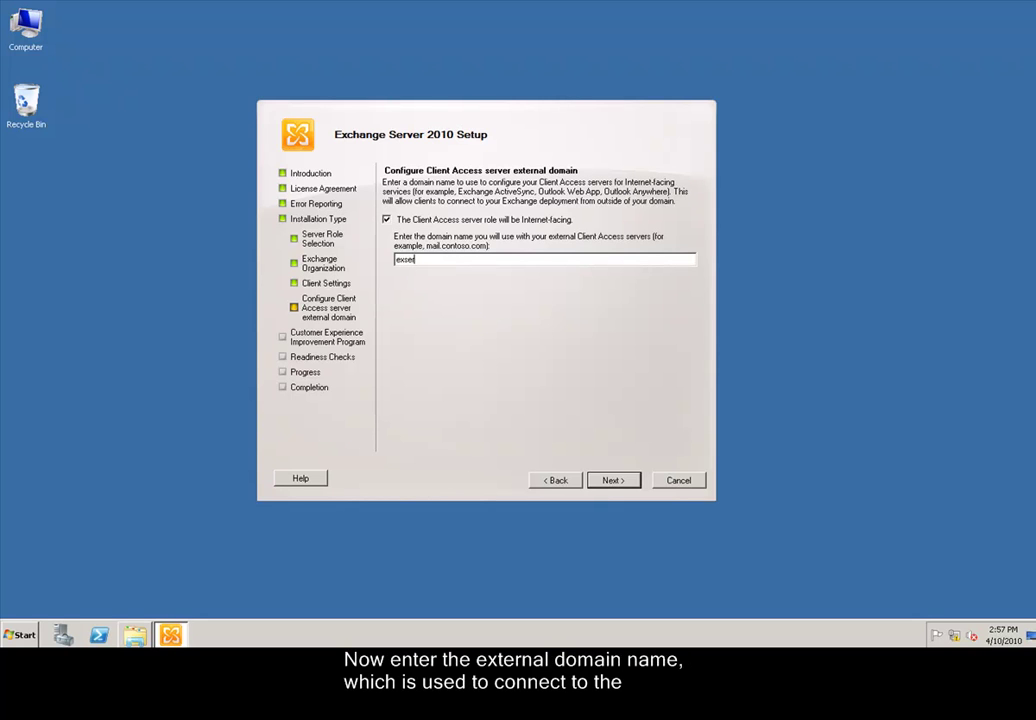
type("ver2.exchange2010.")
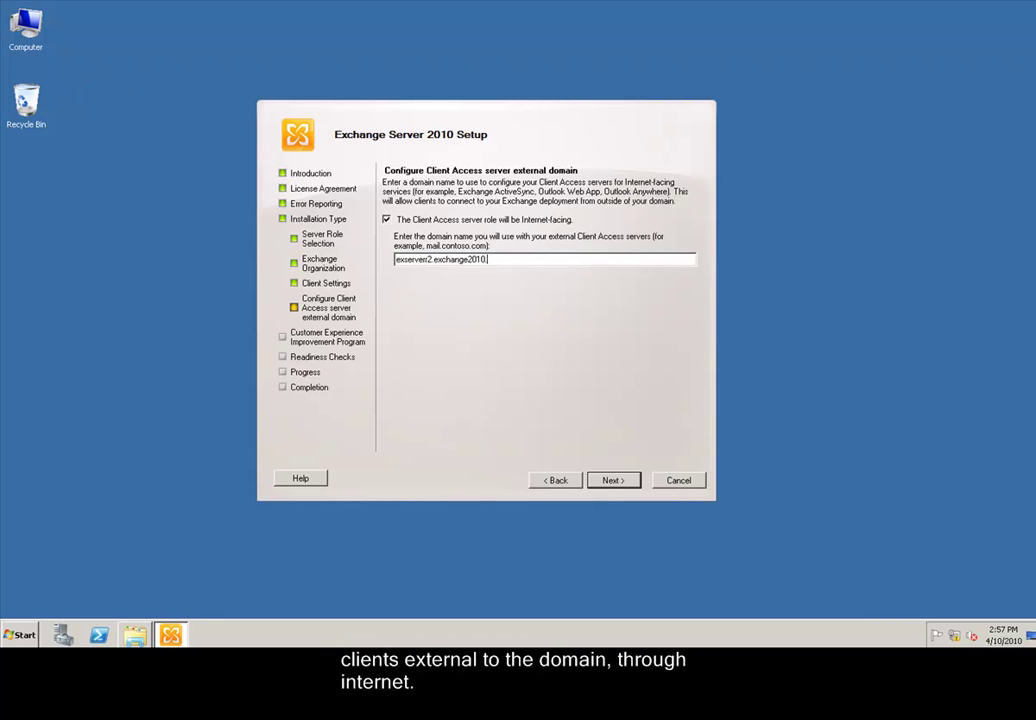
type("local")
key("Return")
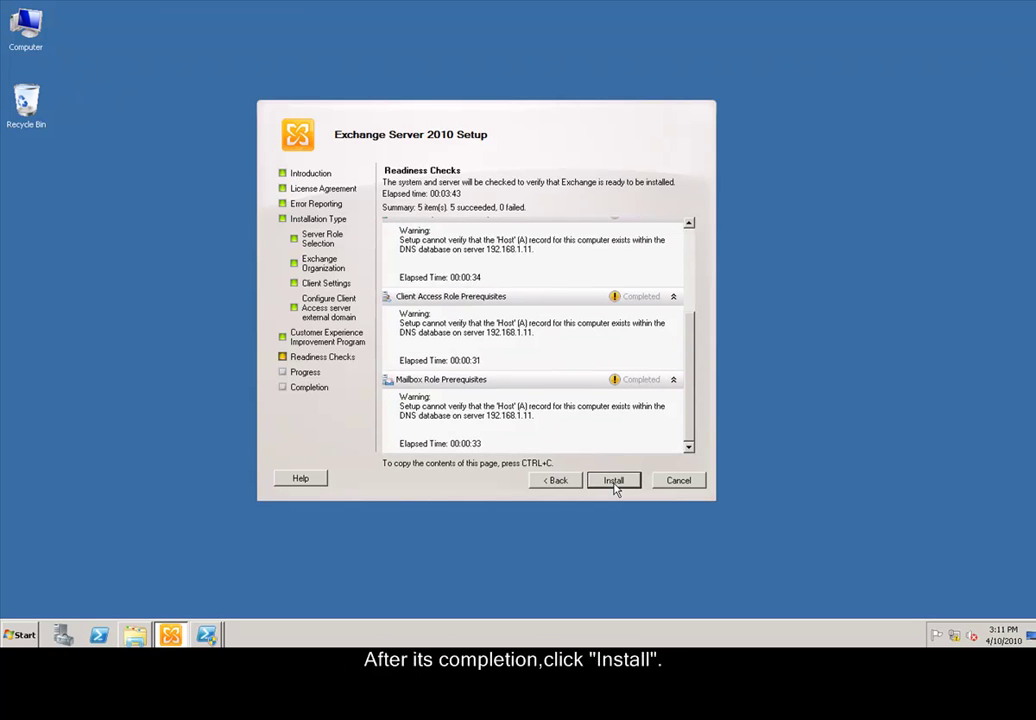
Start installing Exchange with the Hub Transport, Client Access and Mailbox roles.
left_click(613, 481)
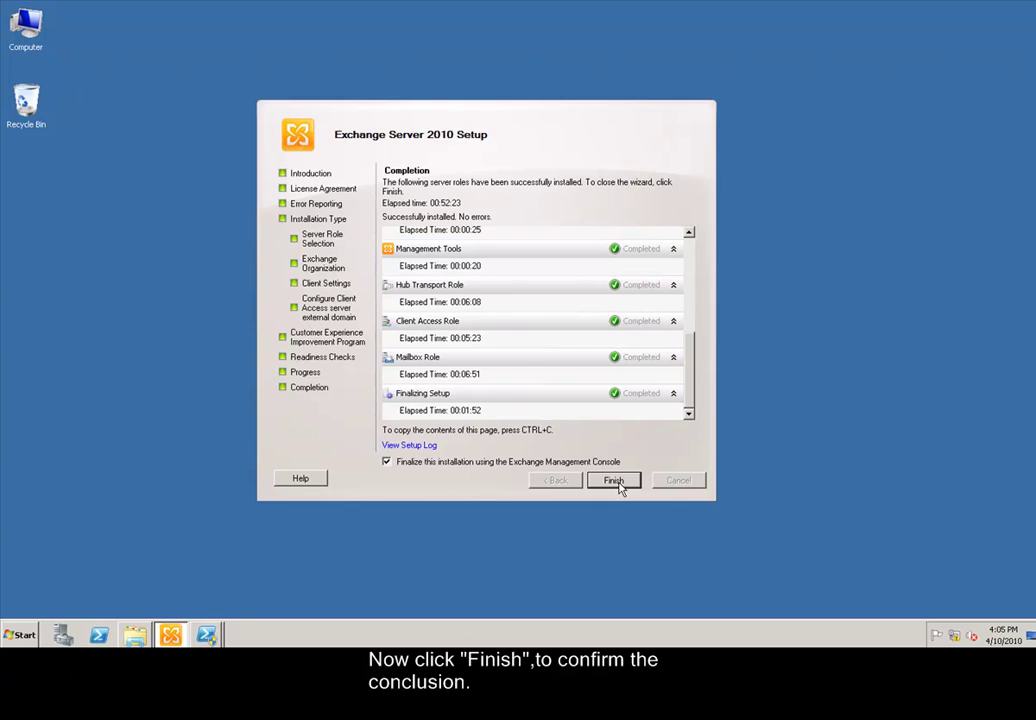
Finish setup so the installation is finalized in the Exchange Management Console.
left_click(614, 482)
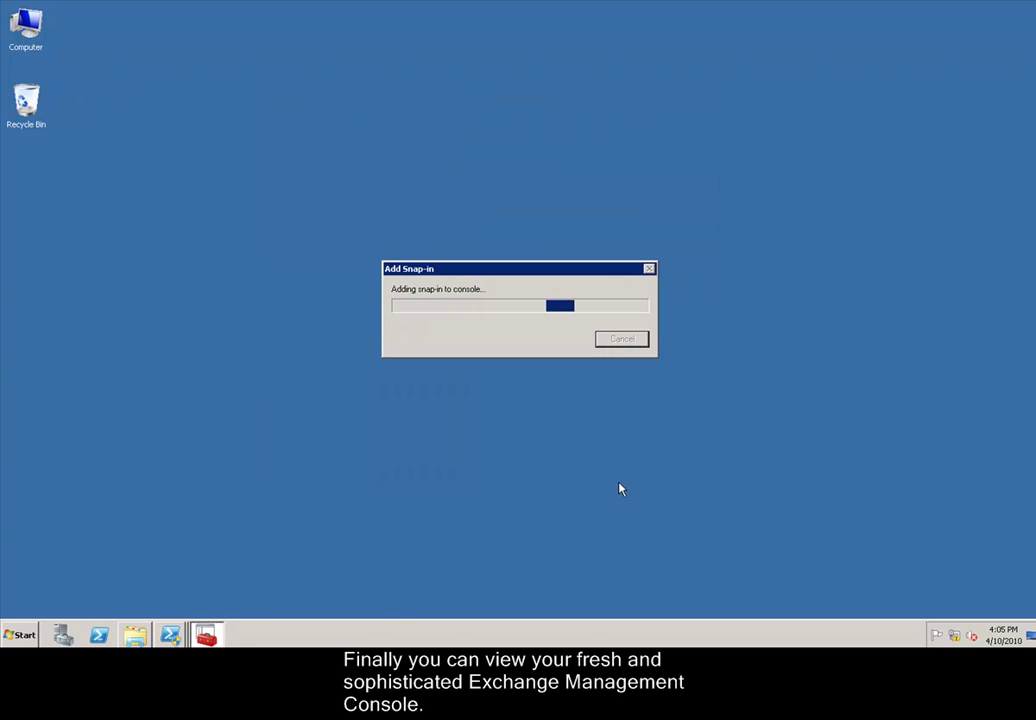